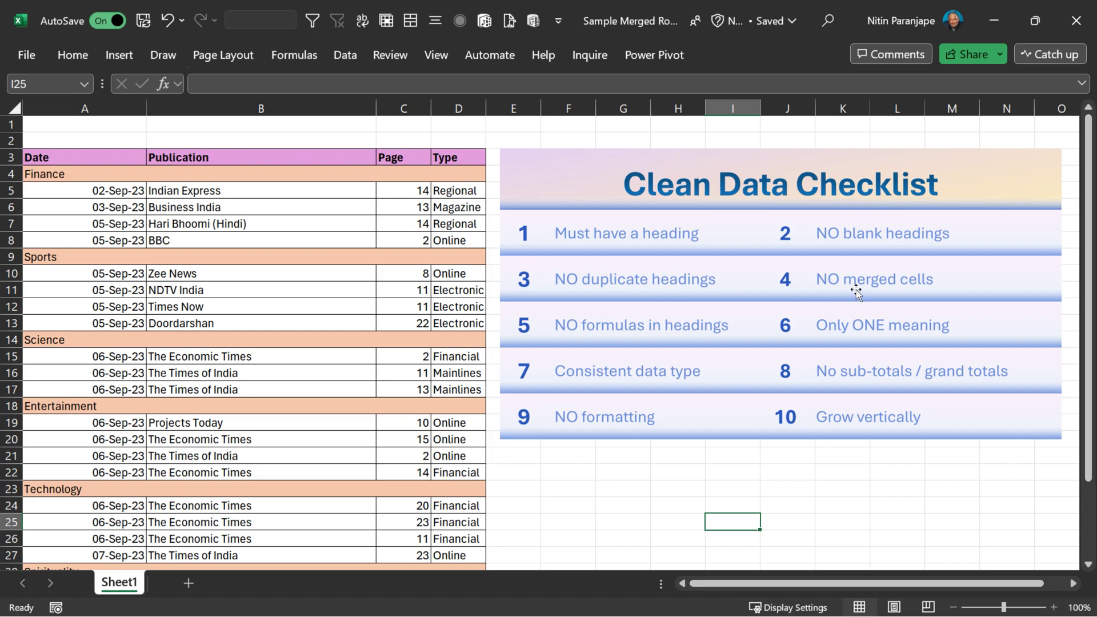
Step: Check the merged Finance and Sports cells, then make $A$3:$D$33 a table with headers
click(148, 179)
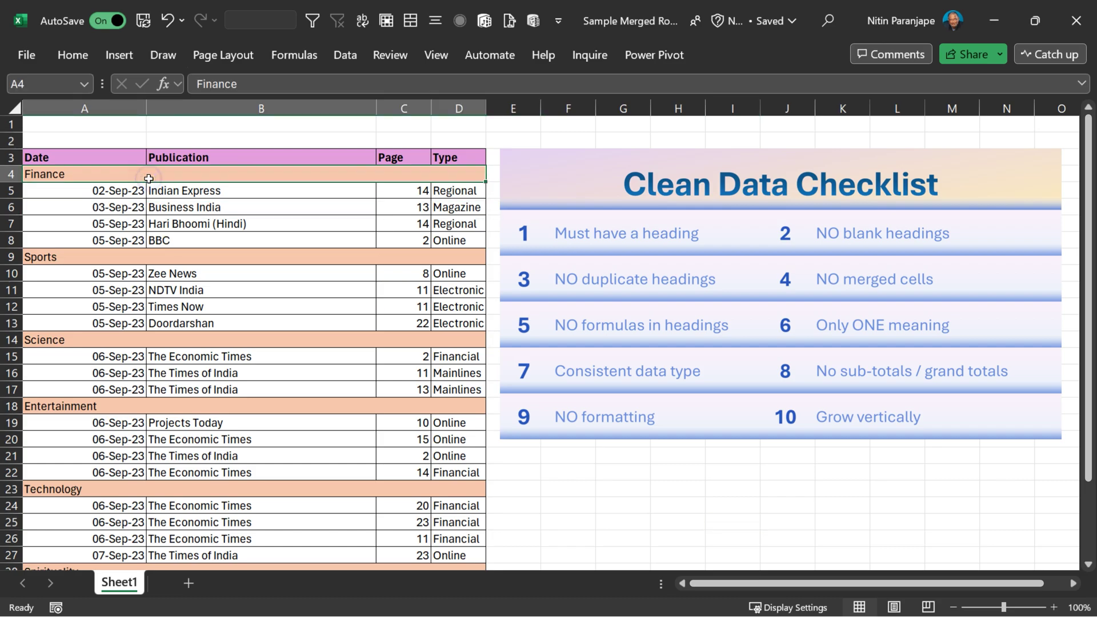
click(151, 255)
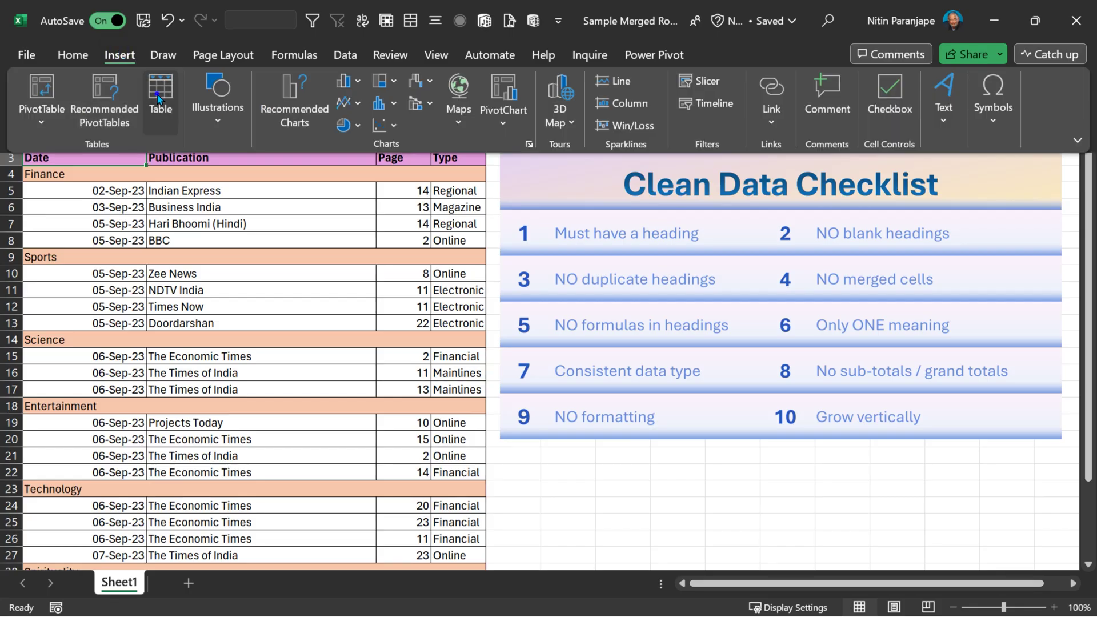
click(159, 103)
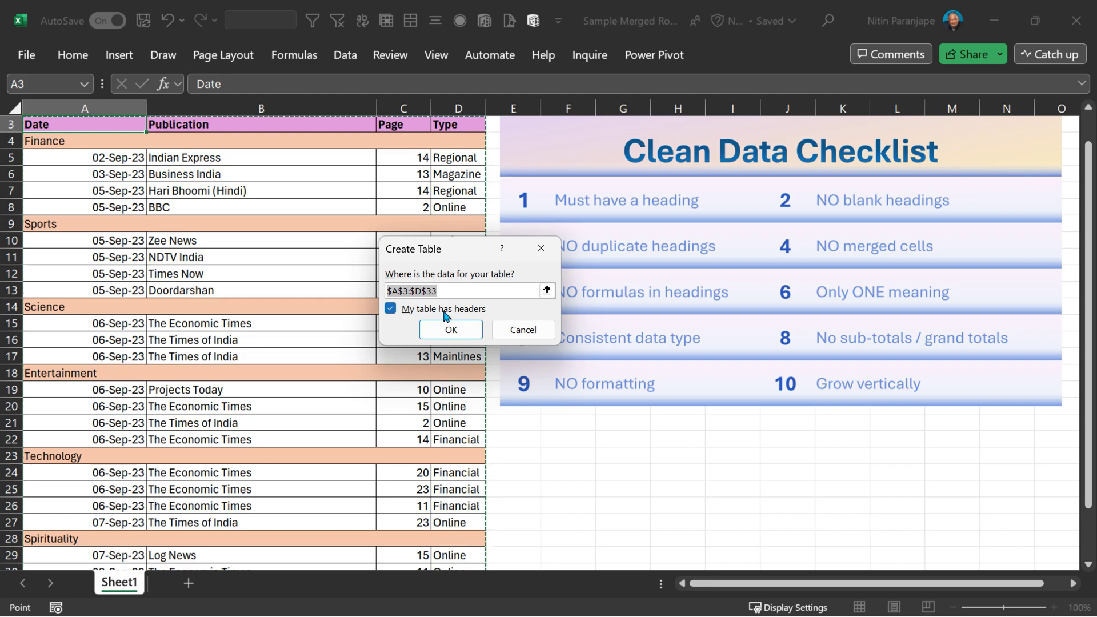
click(449, 330)
scroll(448, 332, down, 4)
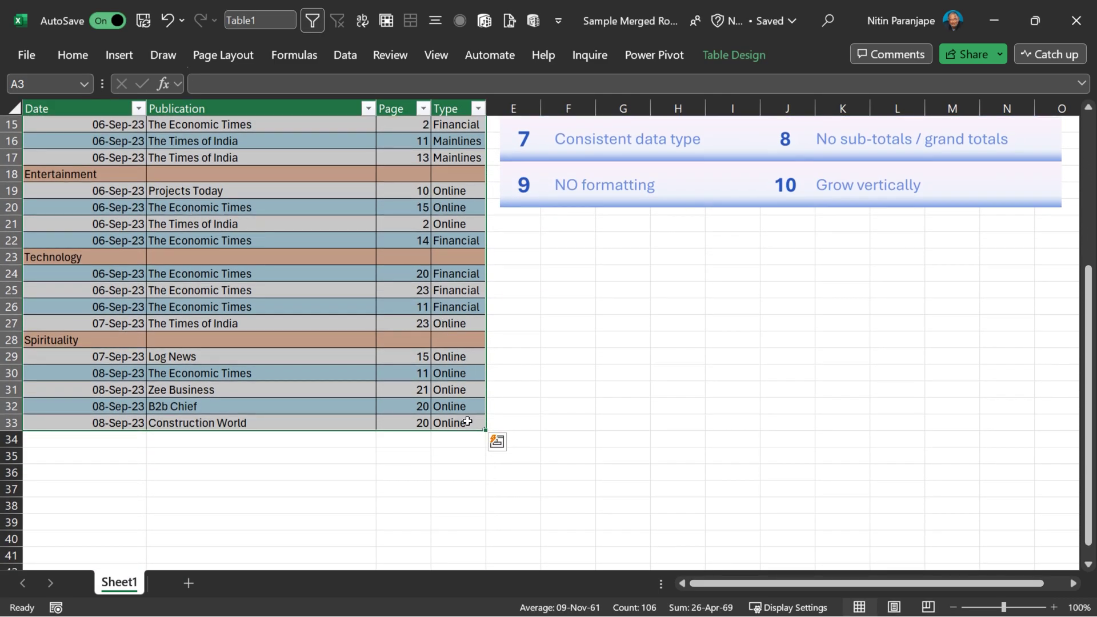
scroll(466, 425, up, 4)
Step: Select a cell in Table1 and view its Table Design options
click(258, 172)
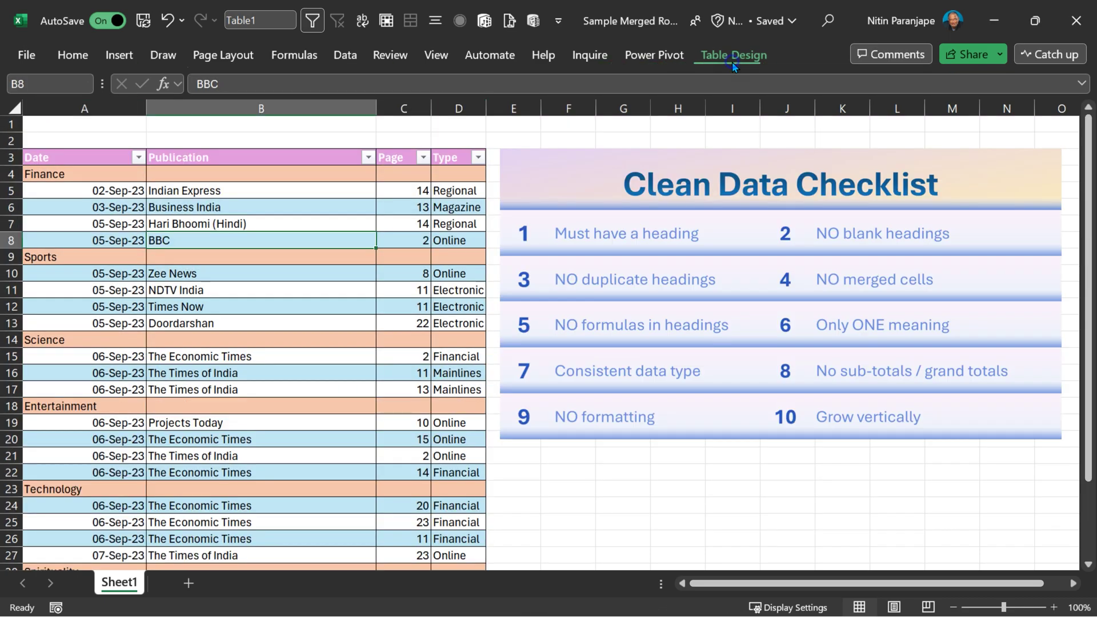
click(734, 54)
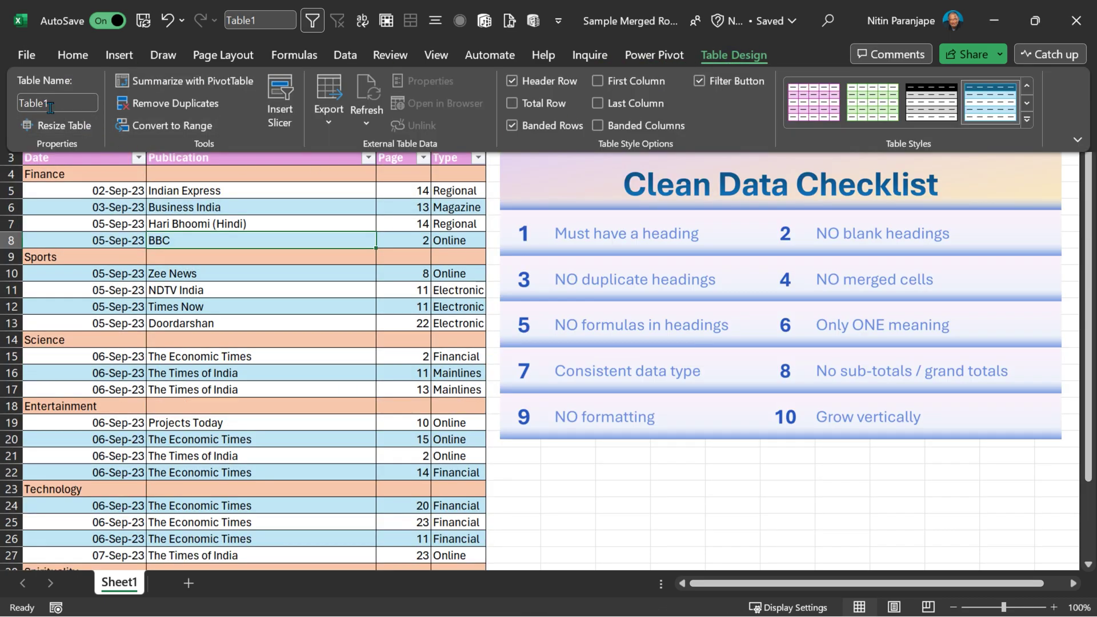
click(138, 248)
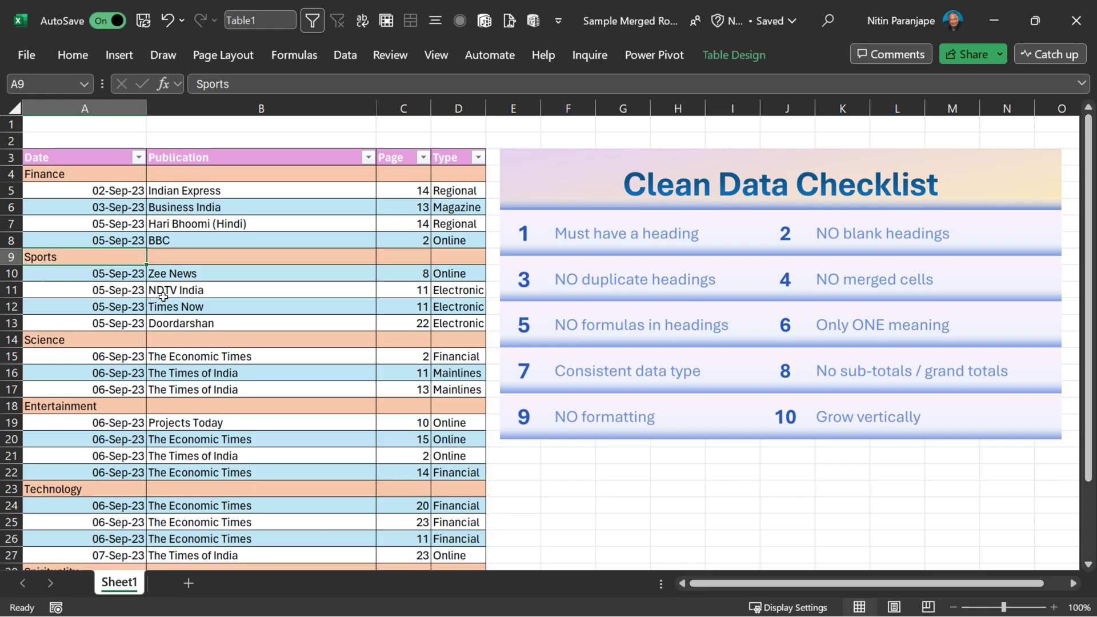
Step: Import Table1 from the Sample Merged Rows workbook via Get Data > From Excel Workbook, then Transform Data
click(289, 207)
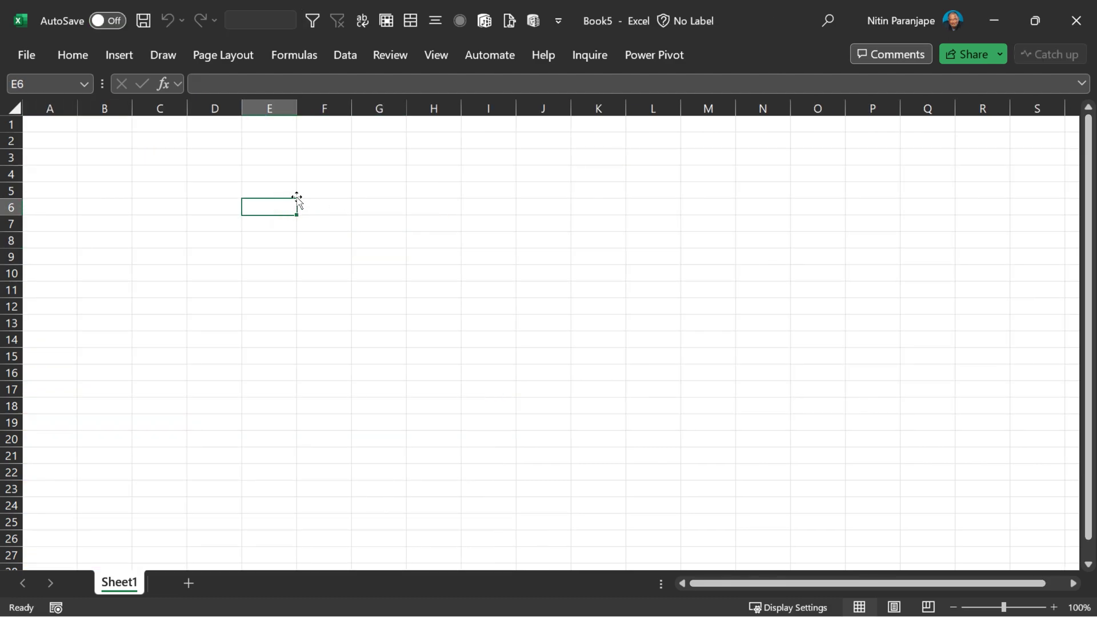
click(349, 58)
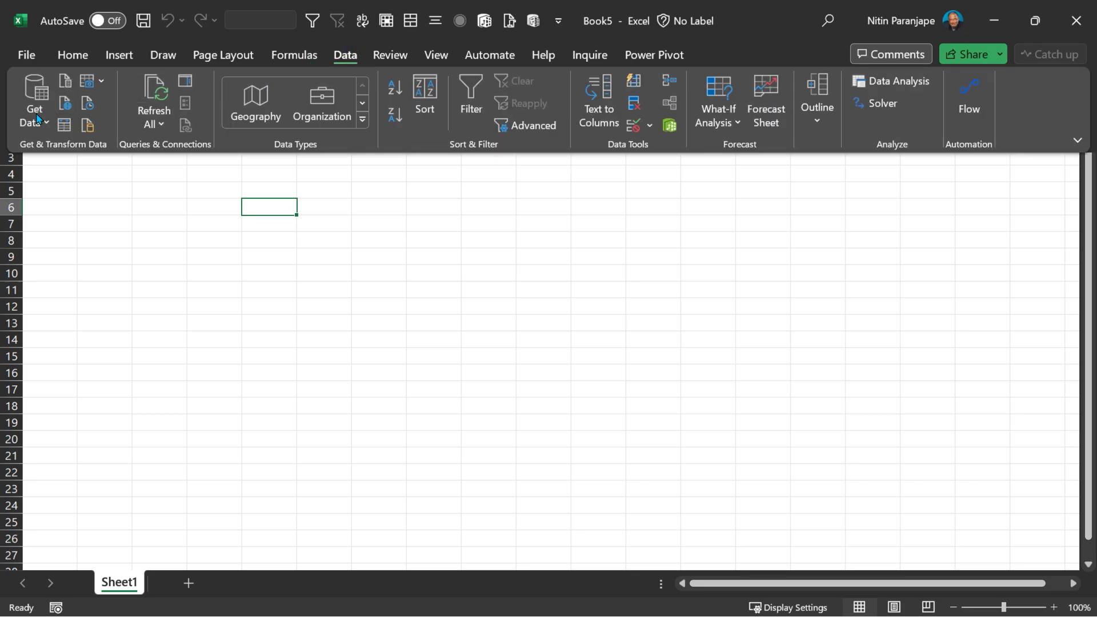
click(34, 113)
click(255, 161)
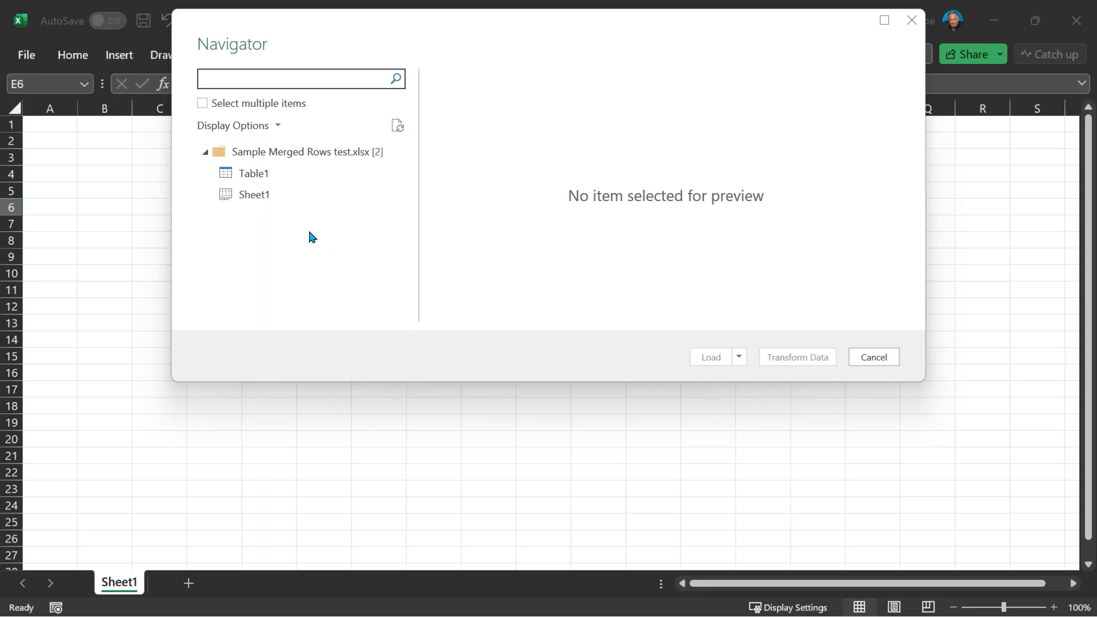
click(262, 177)
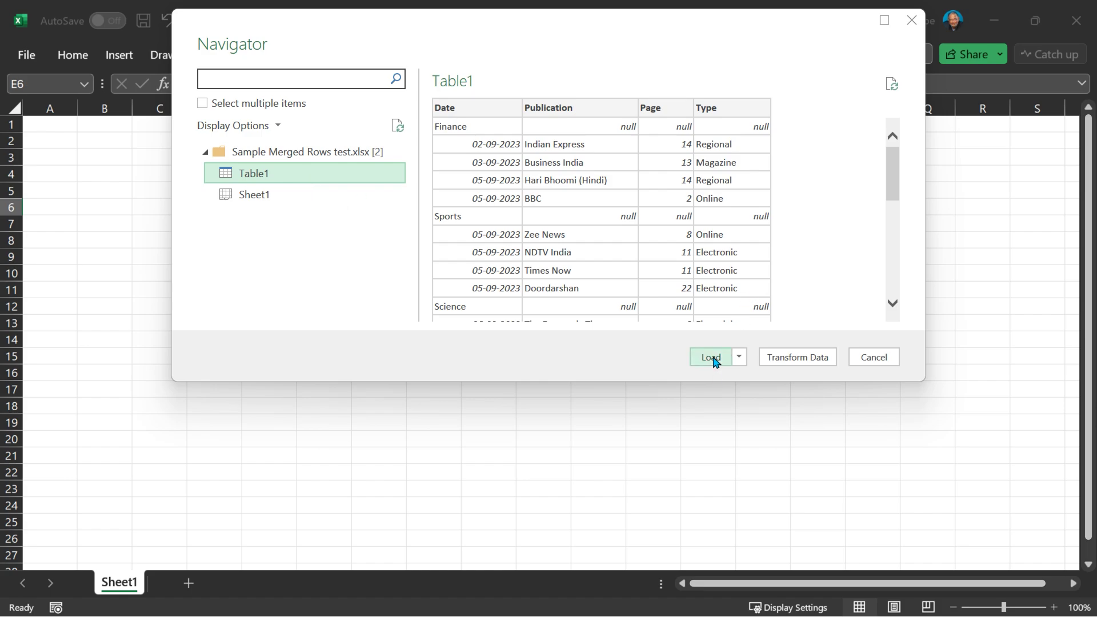
click(799, 359)
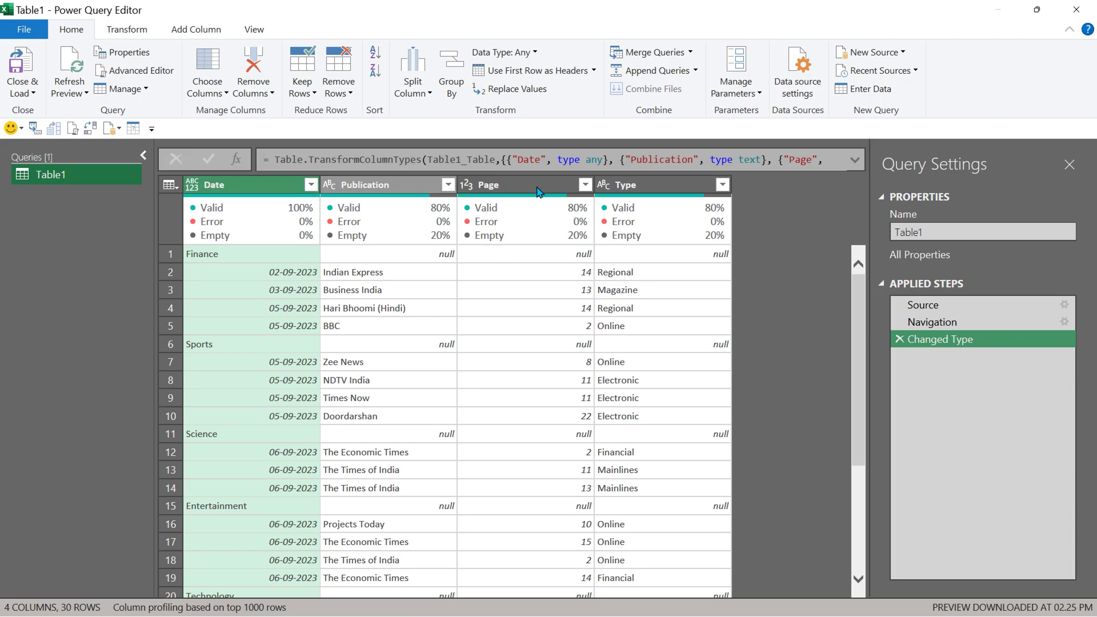
mouse_move(225, 219)
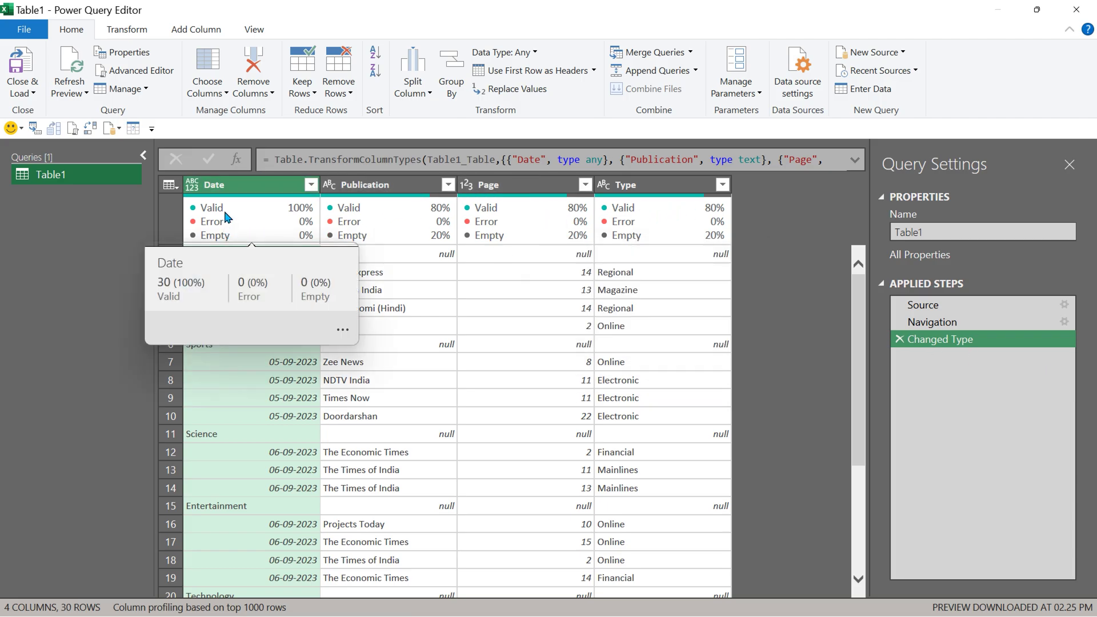
click(252, 31)
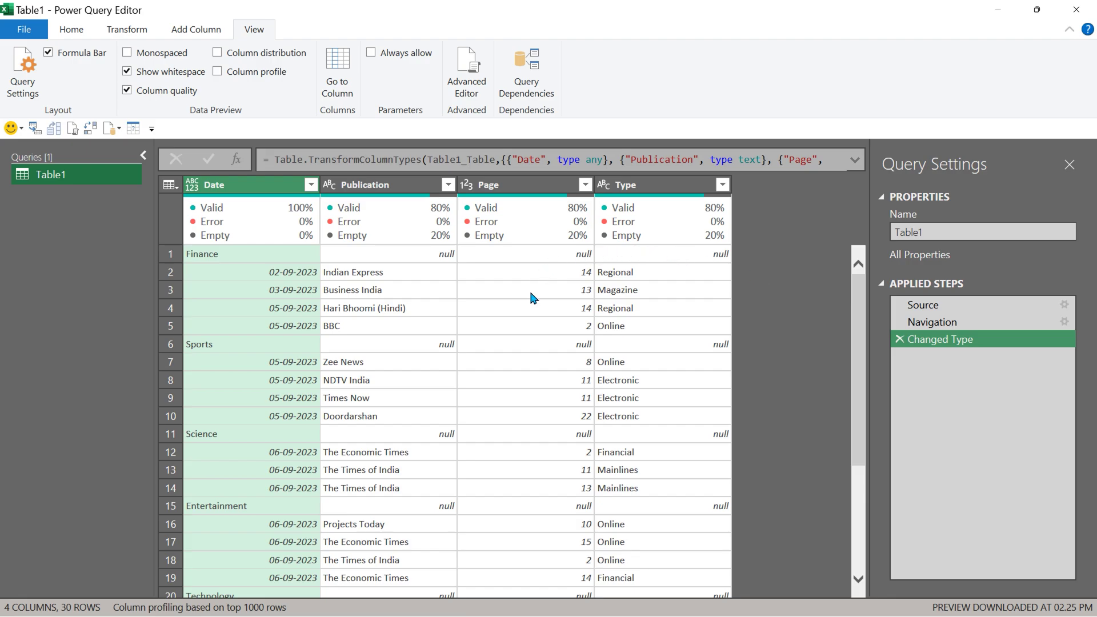
click(71, 29)
Step: Add conditional column Category: if Publication equals null, output the Date column, else null
click(204, 32)
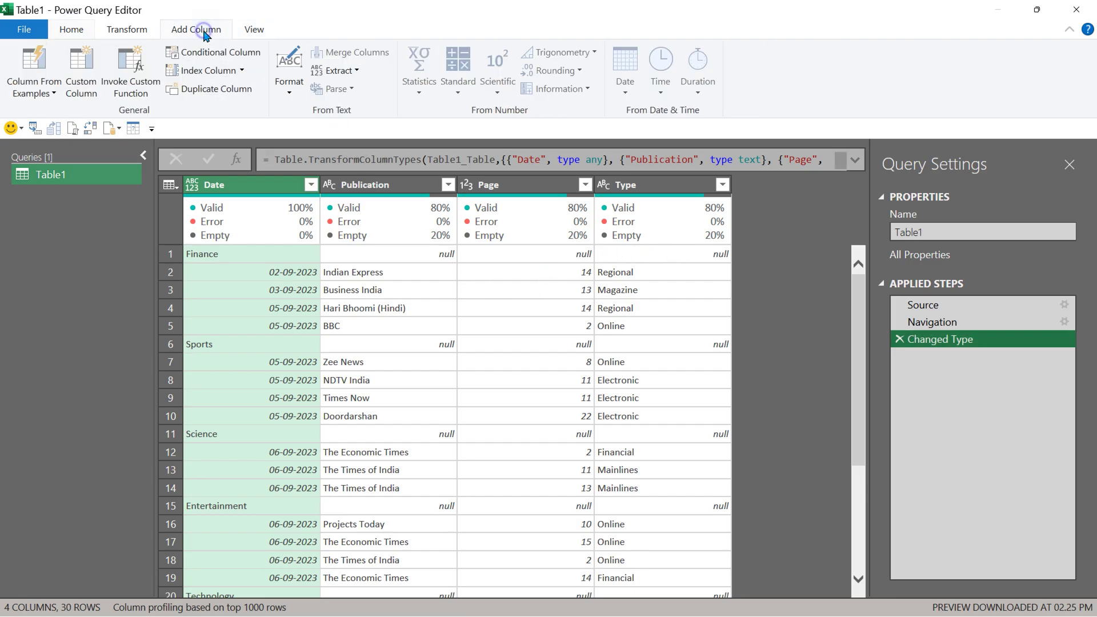
click(213, 51)
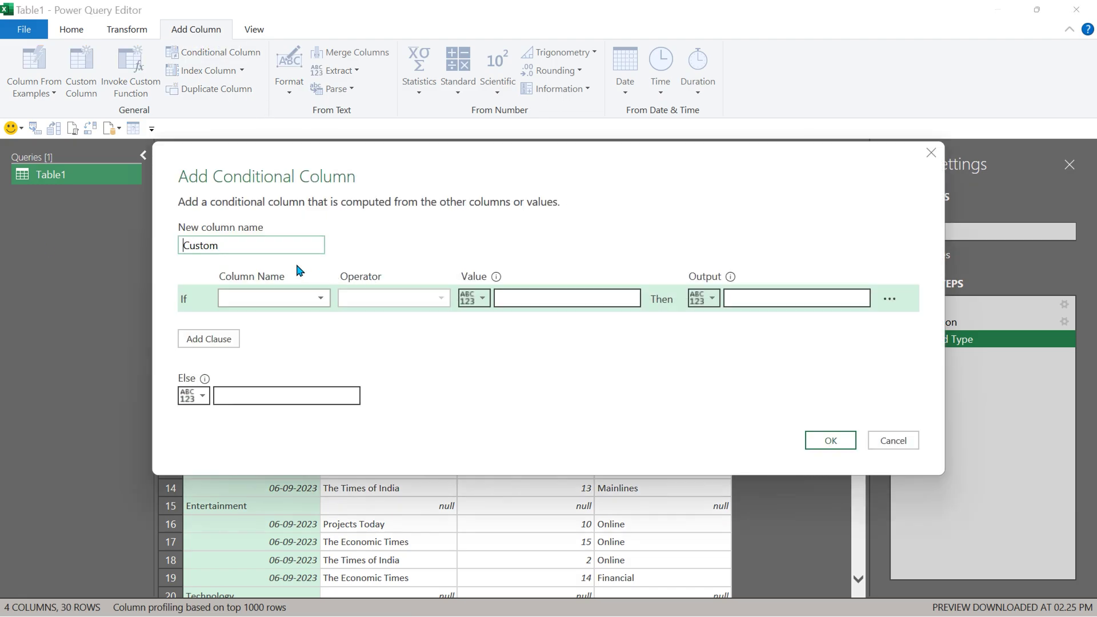
text(Category)
click(307, 298)
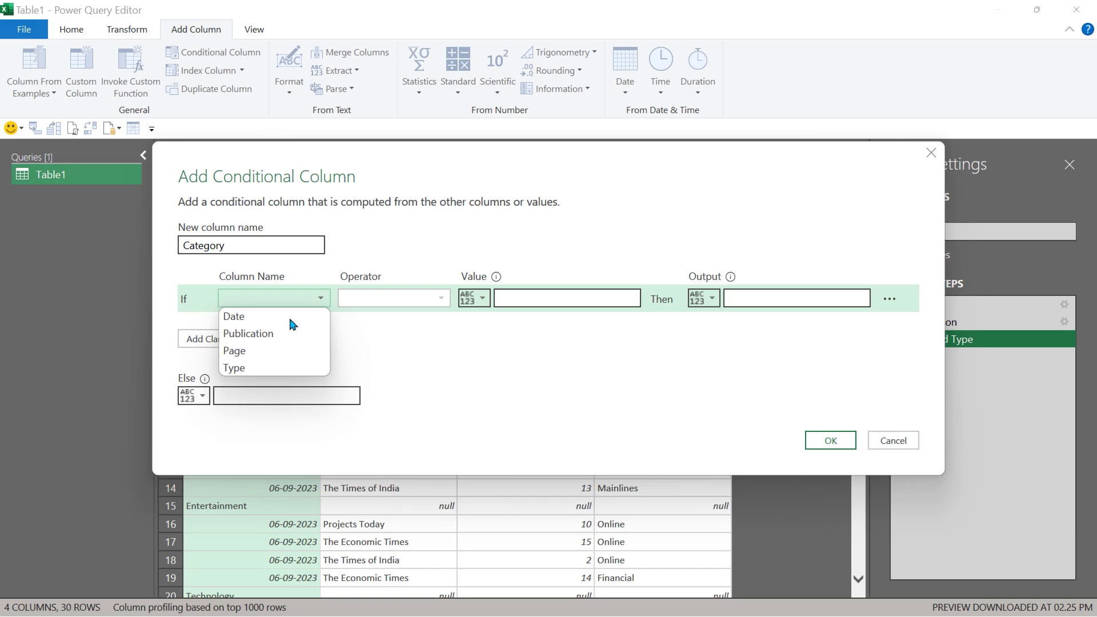
click(282, 334)
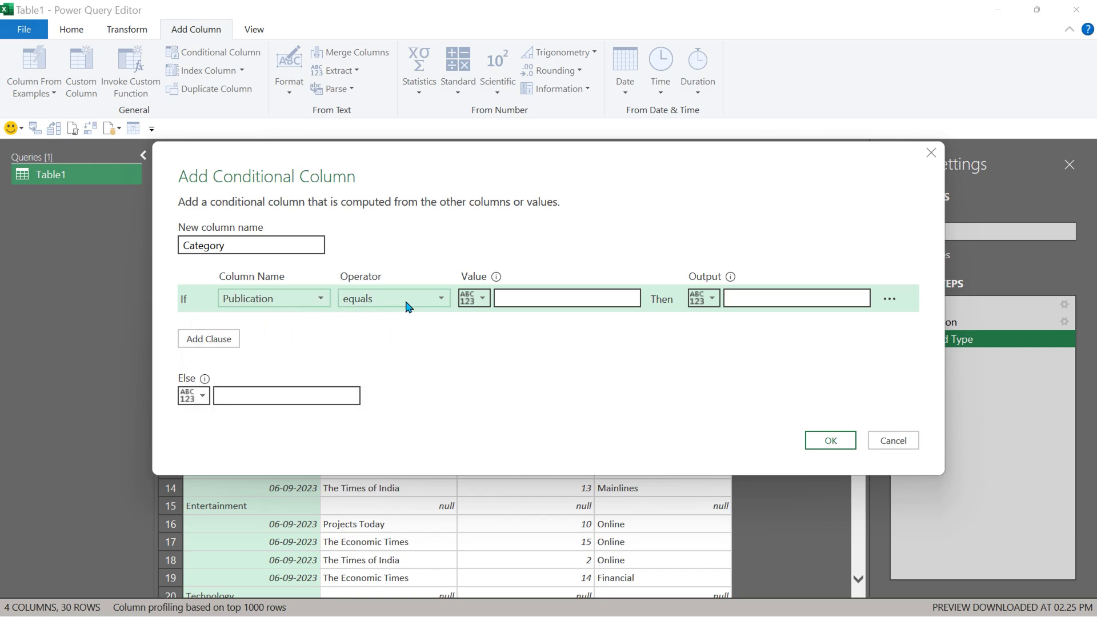
click(506, 300)
text(null)
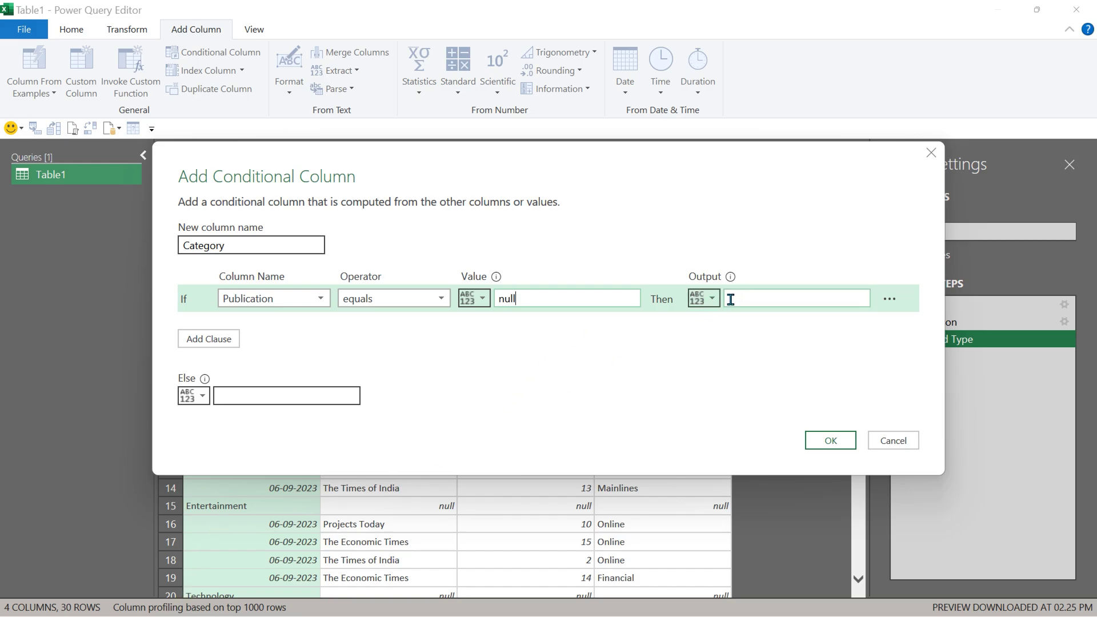
click(705, 299)
click(723, 334)
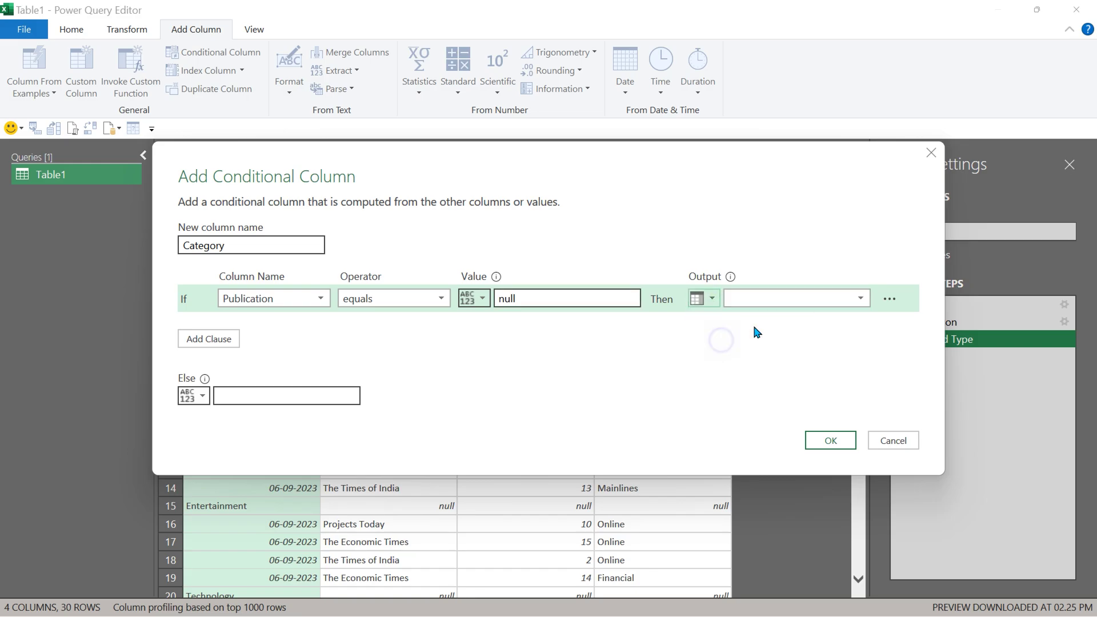
click(860, 300)
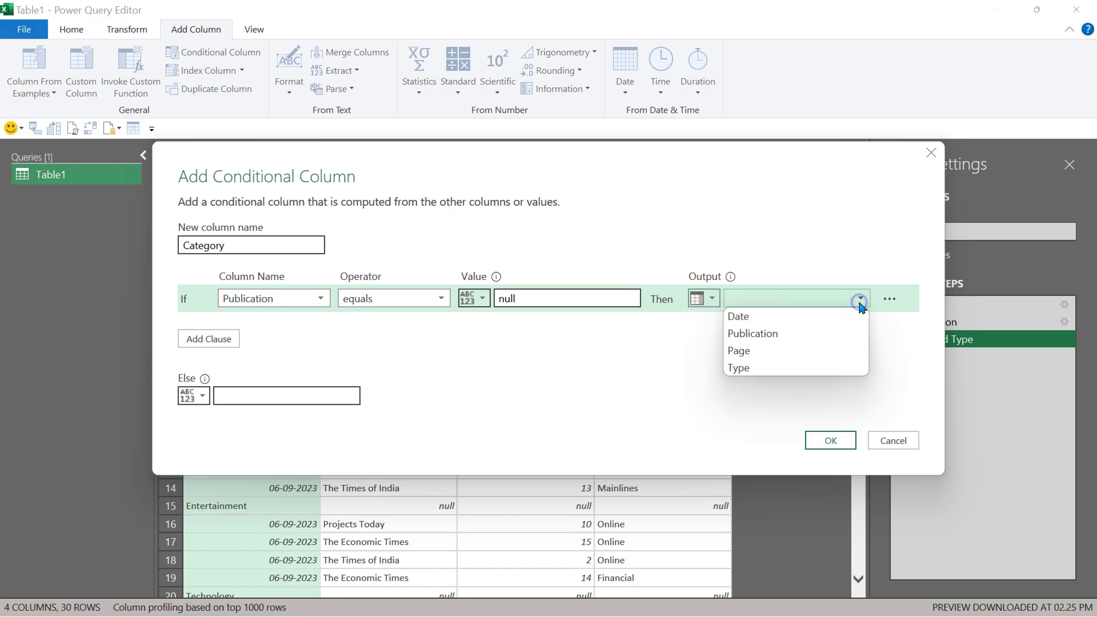
click(782, 318)
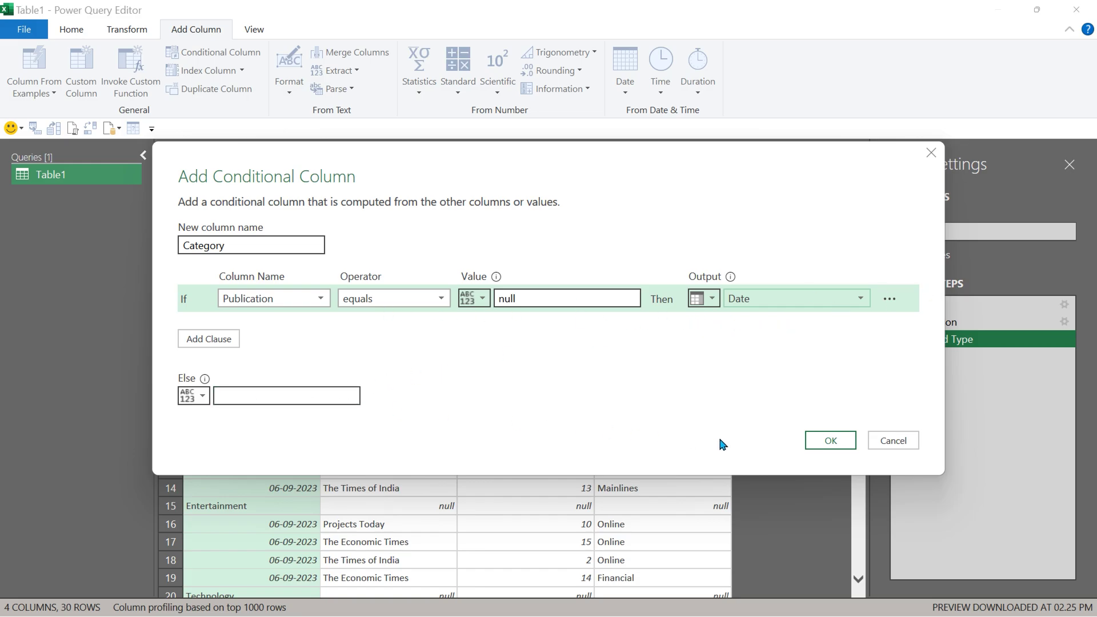
click(831, 441)
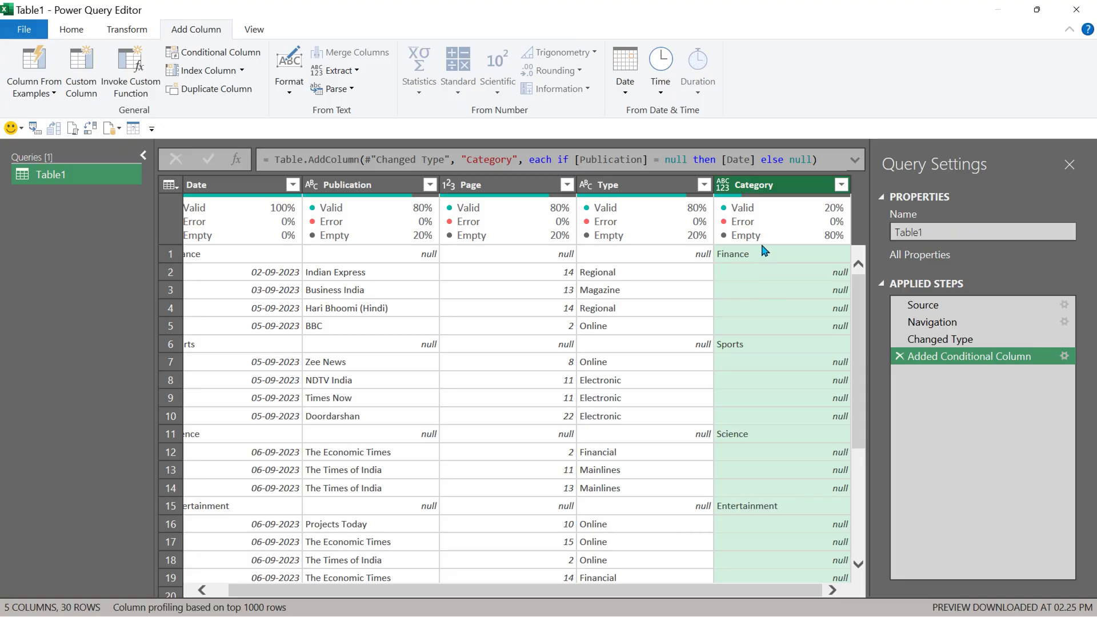
Step: Apply Fill > Down to the Category column
right_click(782, 188)
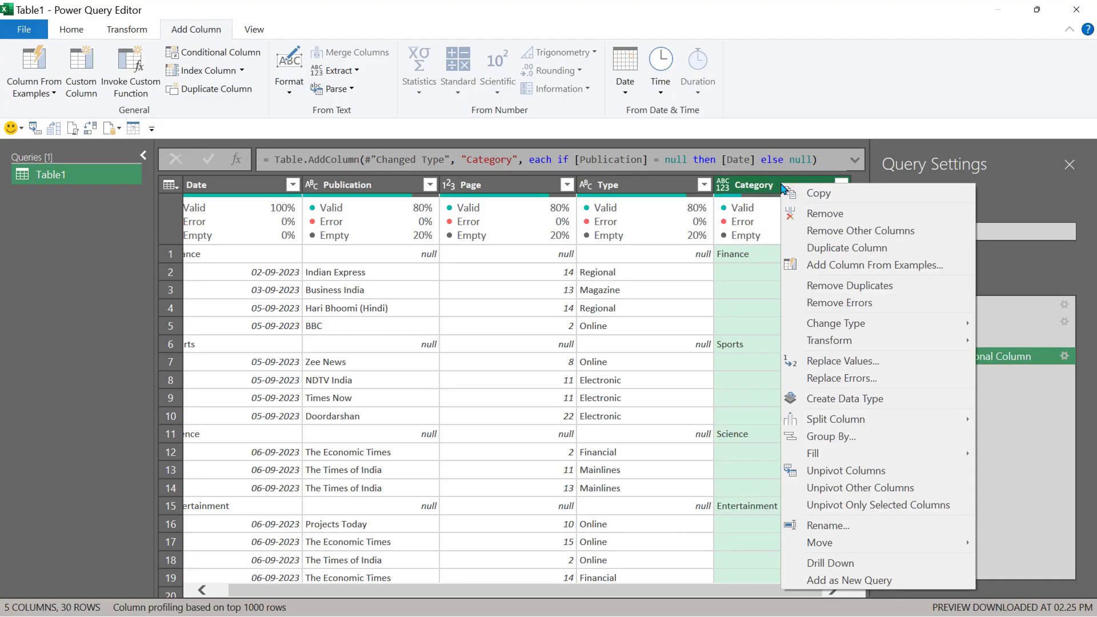
mouse_move(813, 454)
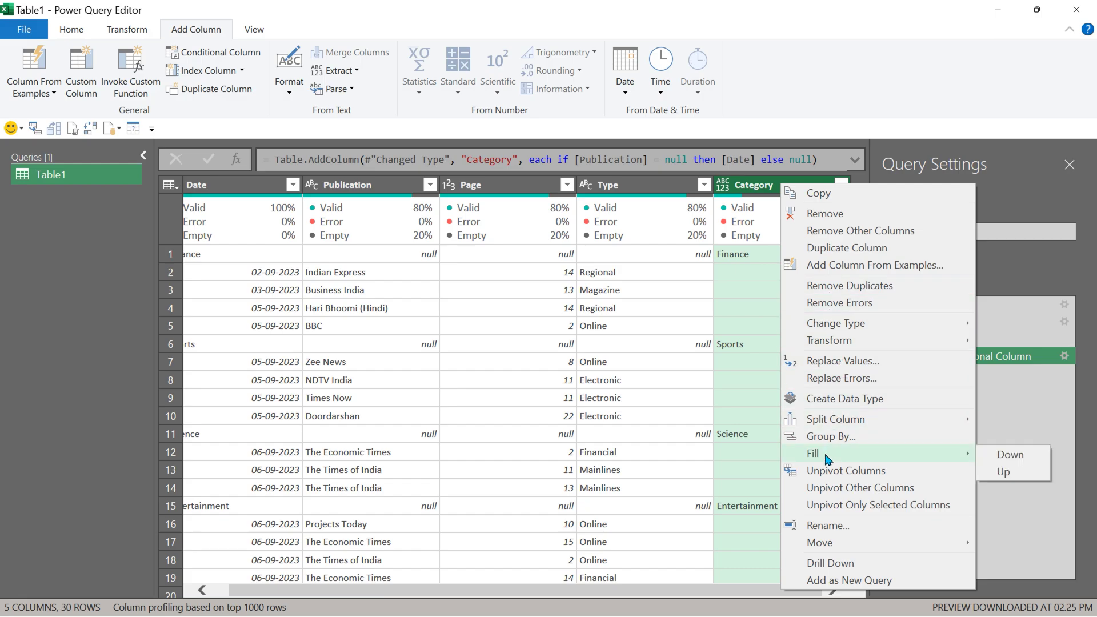
click(1008, 455)
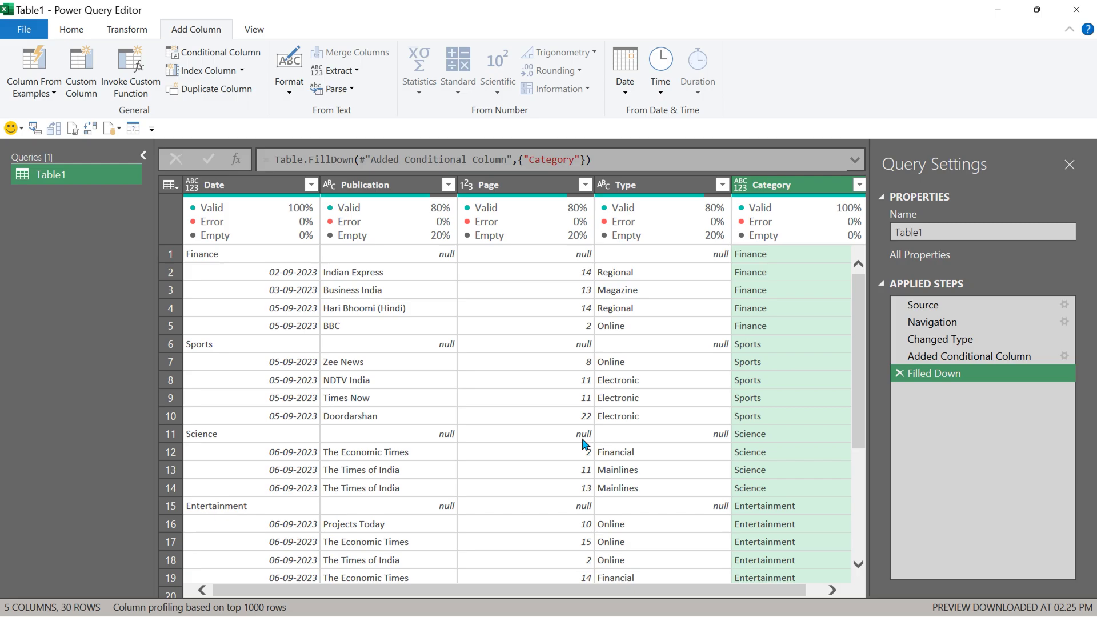
Step: Exclude null Publication rows with a Does Not Equal text filter, then go to the Home tab
click(447, 186)
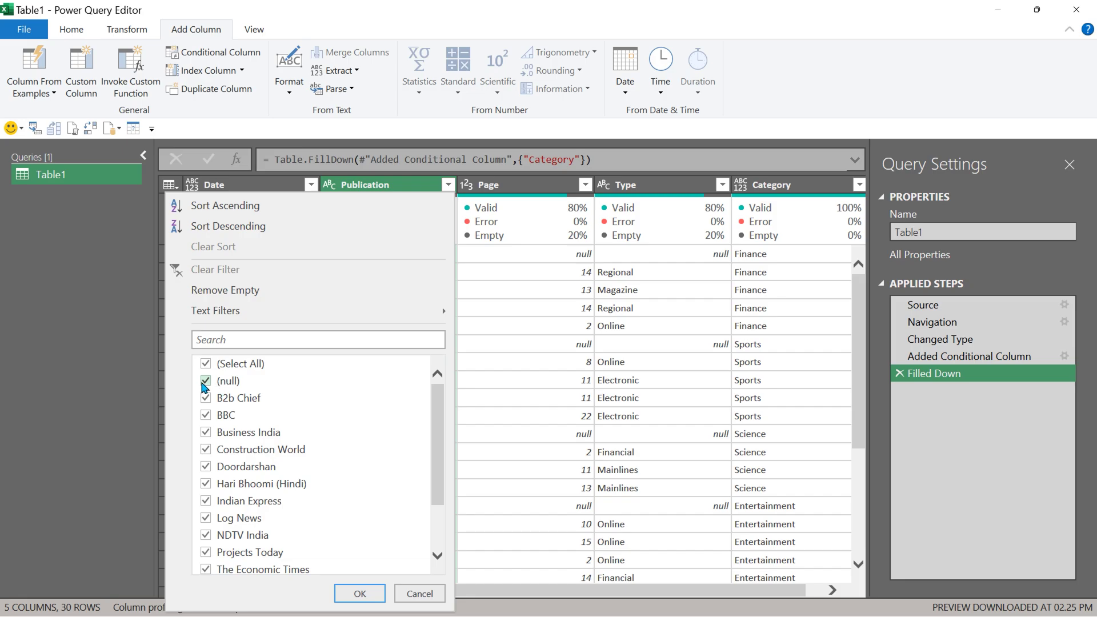
click(416, 603)
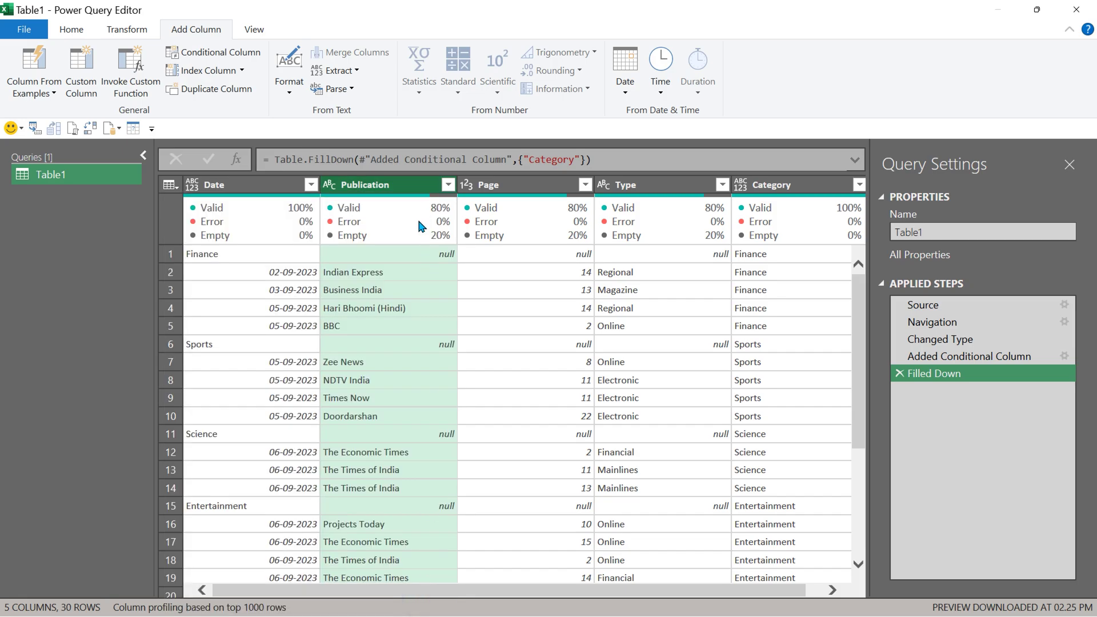
click(427, 257)
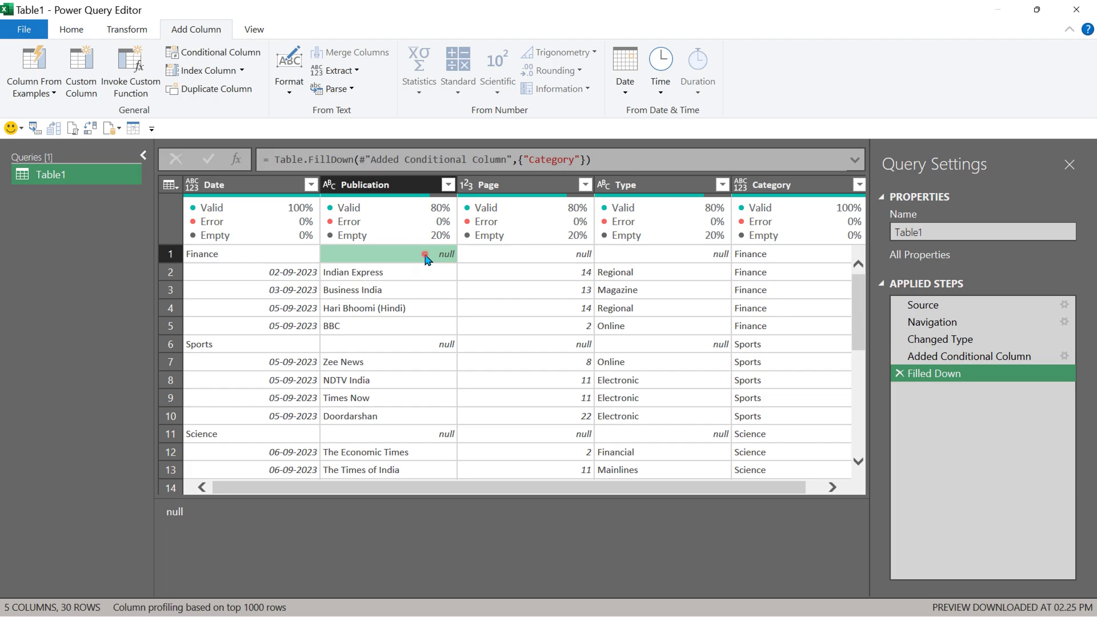
right_click(427, 260)
mouse_move(492, 283)
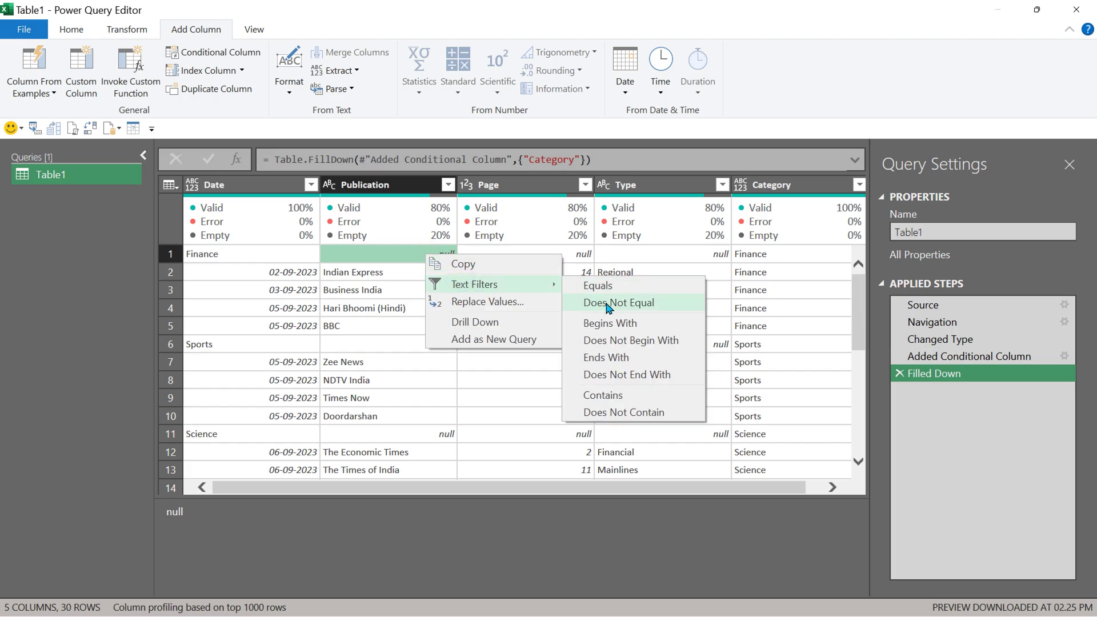
click(609, 306)
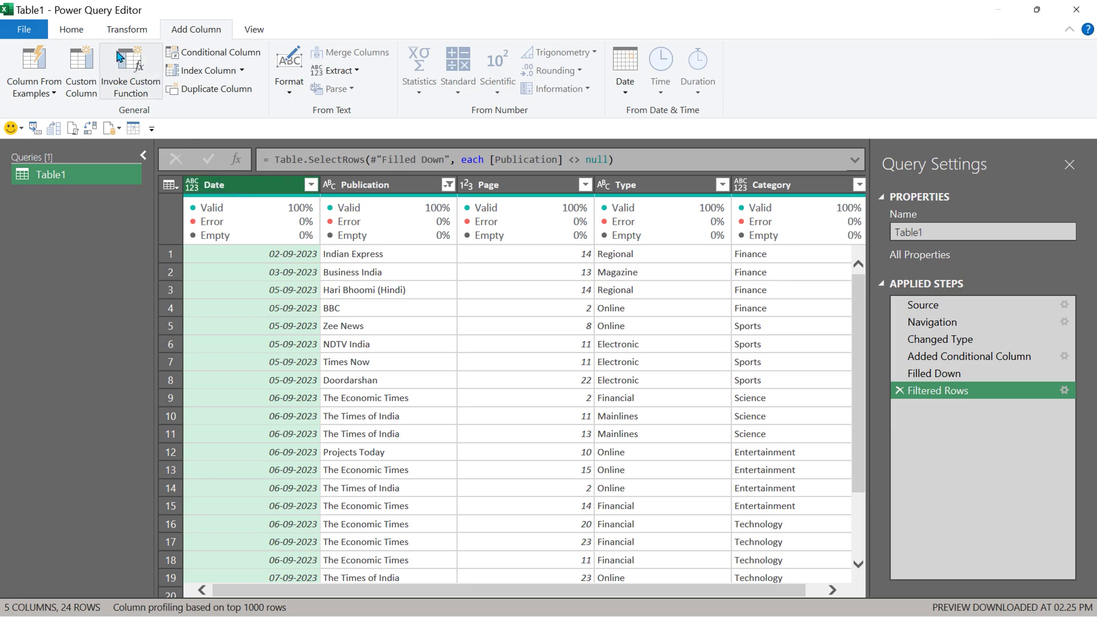
click(71, 30)
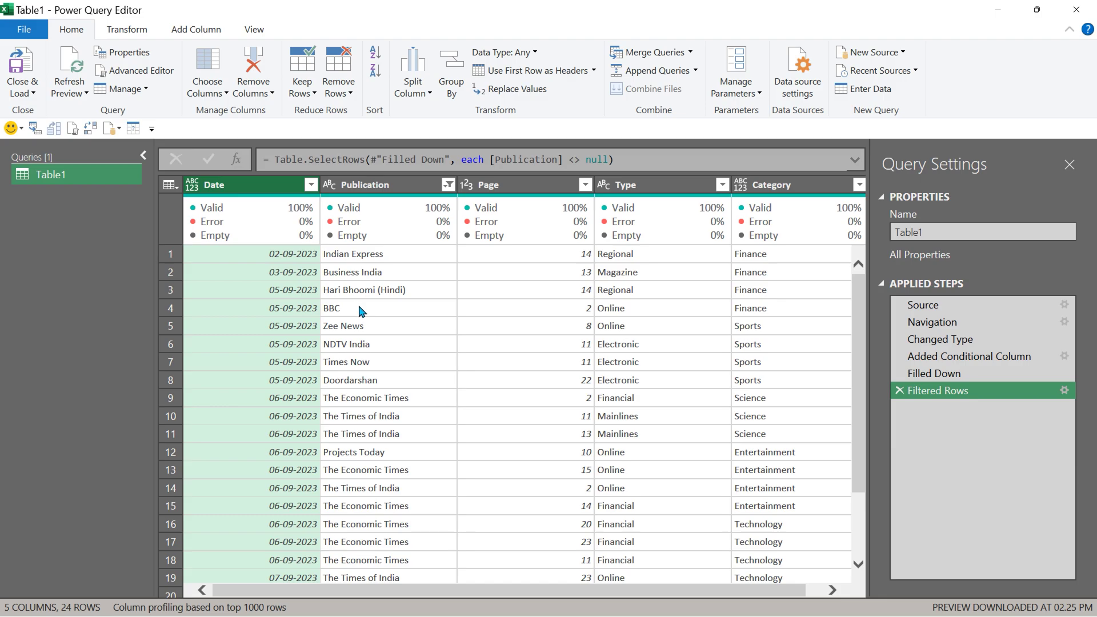
Step: Select all five columns and run Detect Data Type so Date becomes a date column
key(ctrl+a)
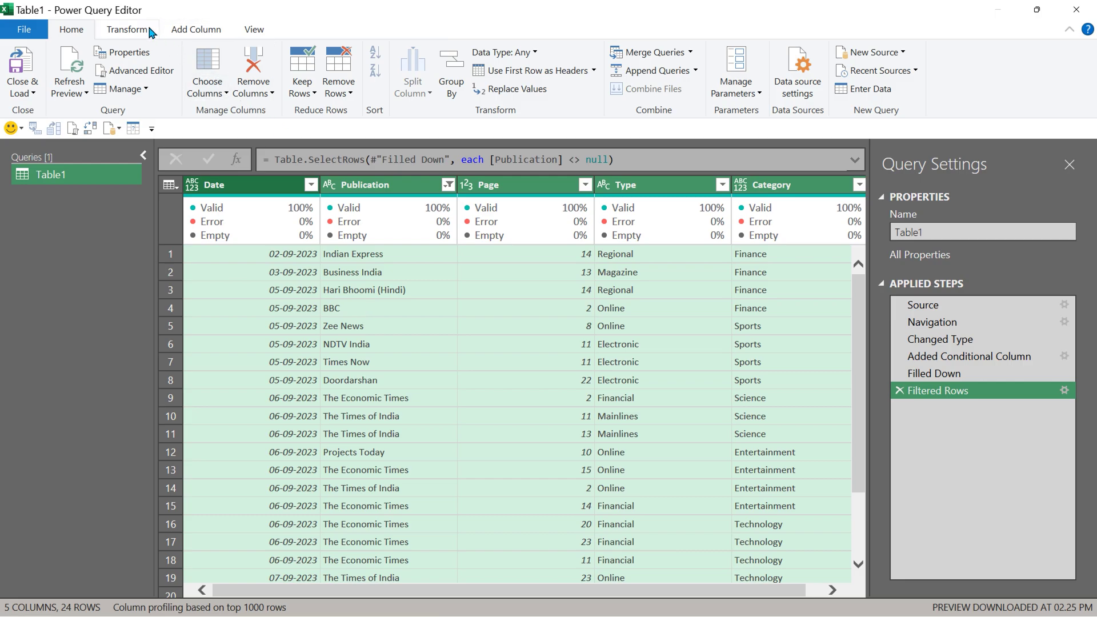
click(147, 23)
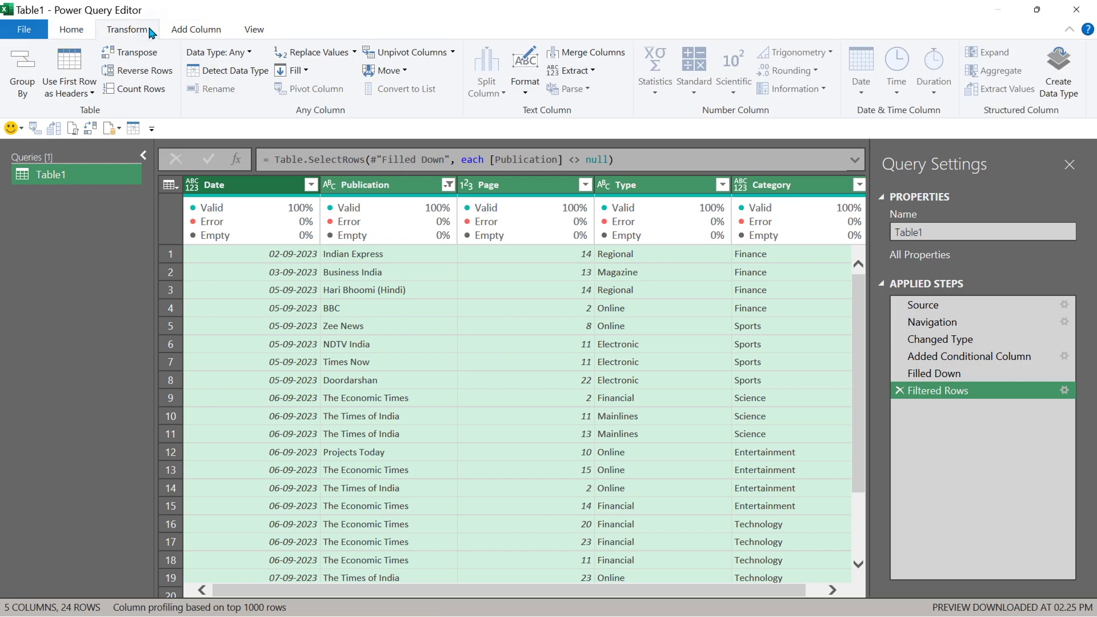
click(229, 73)
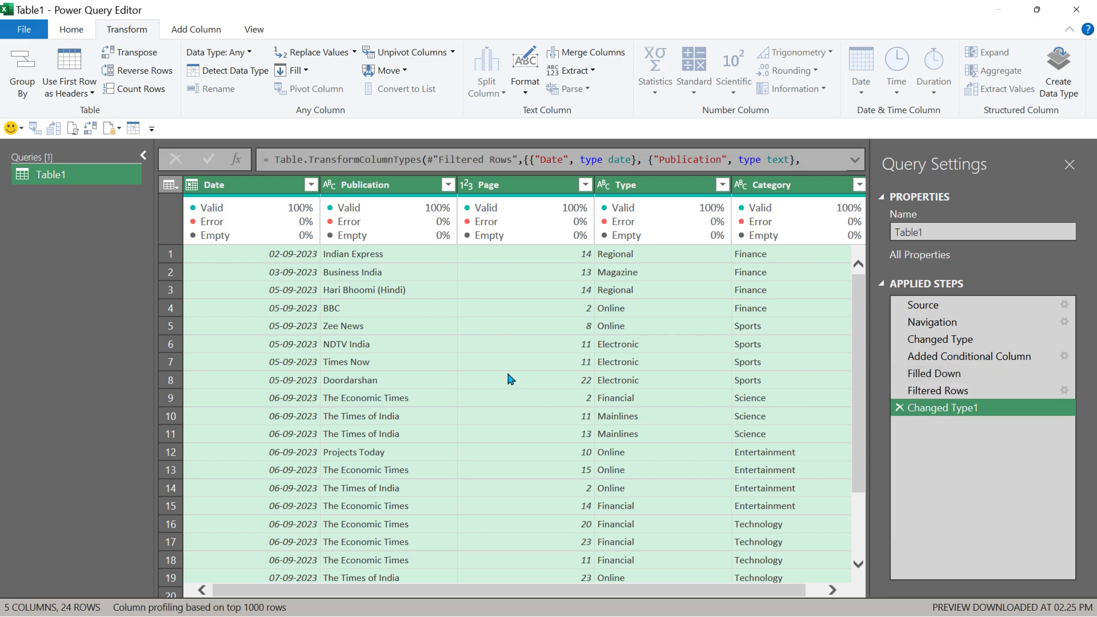
click(352, 294)
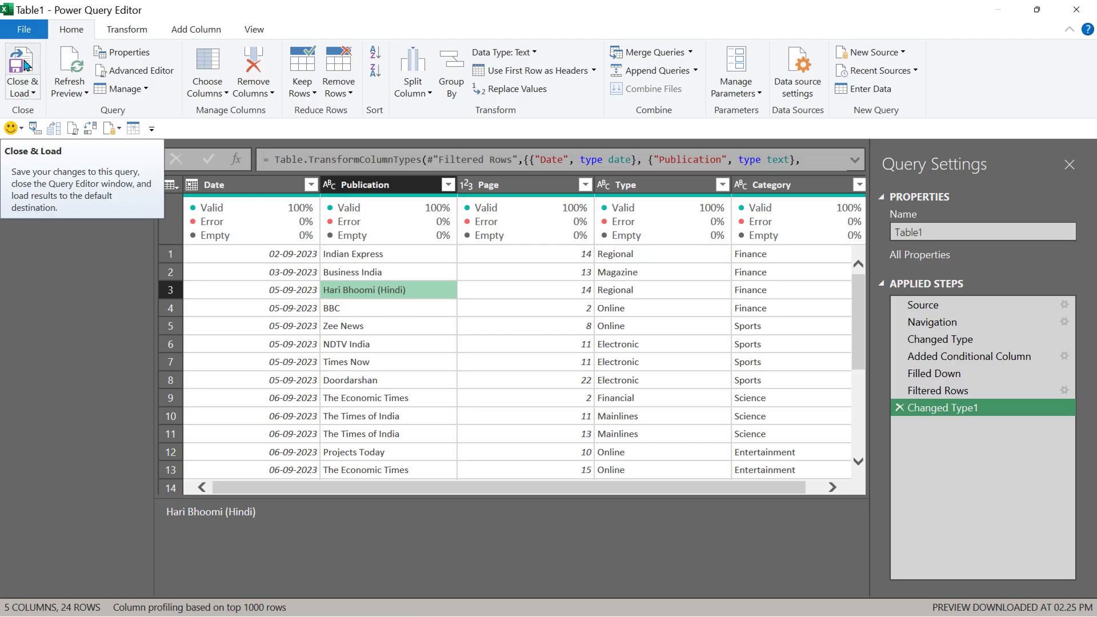
Step: Use Close & Load To… with Table and New worksheet selected
click(29, 92)
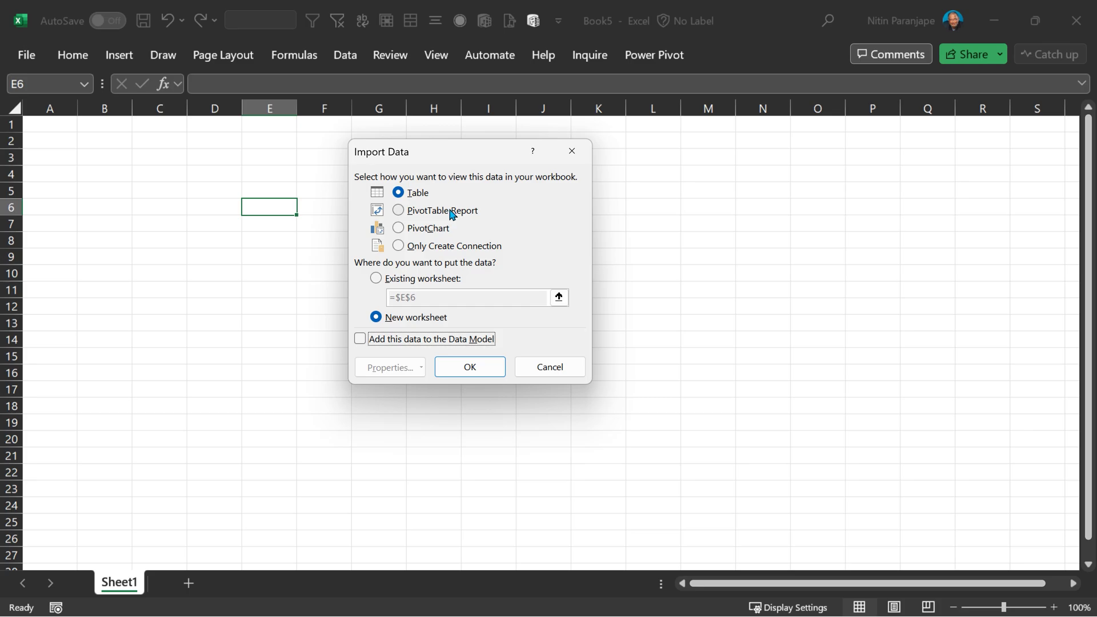
click(485, 370)
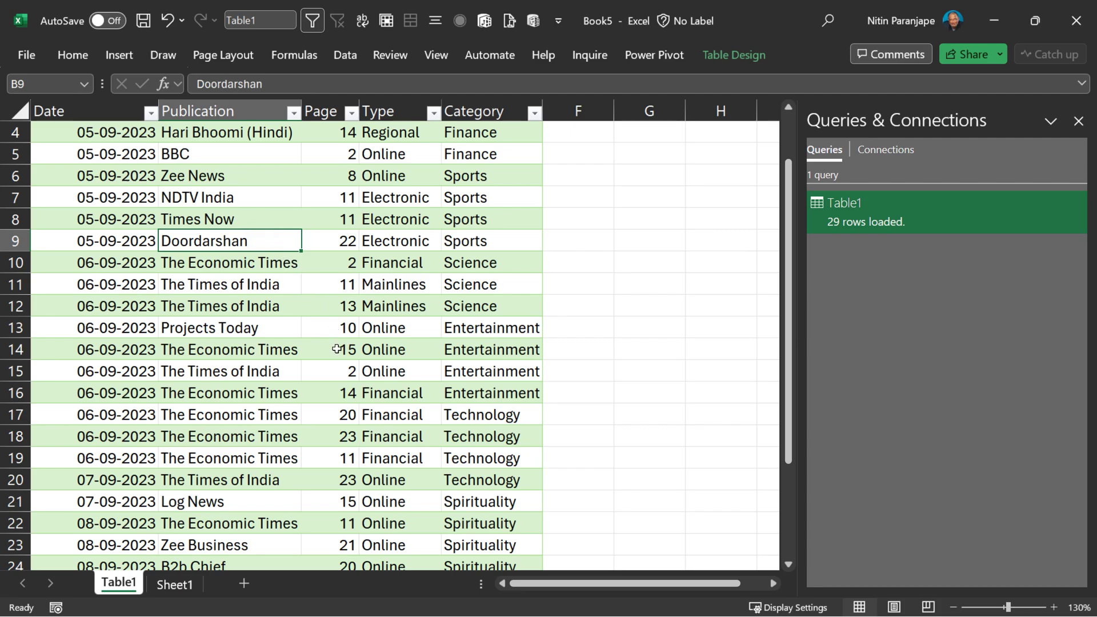
Step: Refresh the loaded table to pull in the five new 'New' category rows
right_click(337, 349)
click(430, 205)
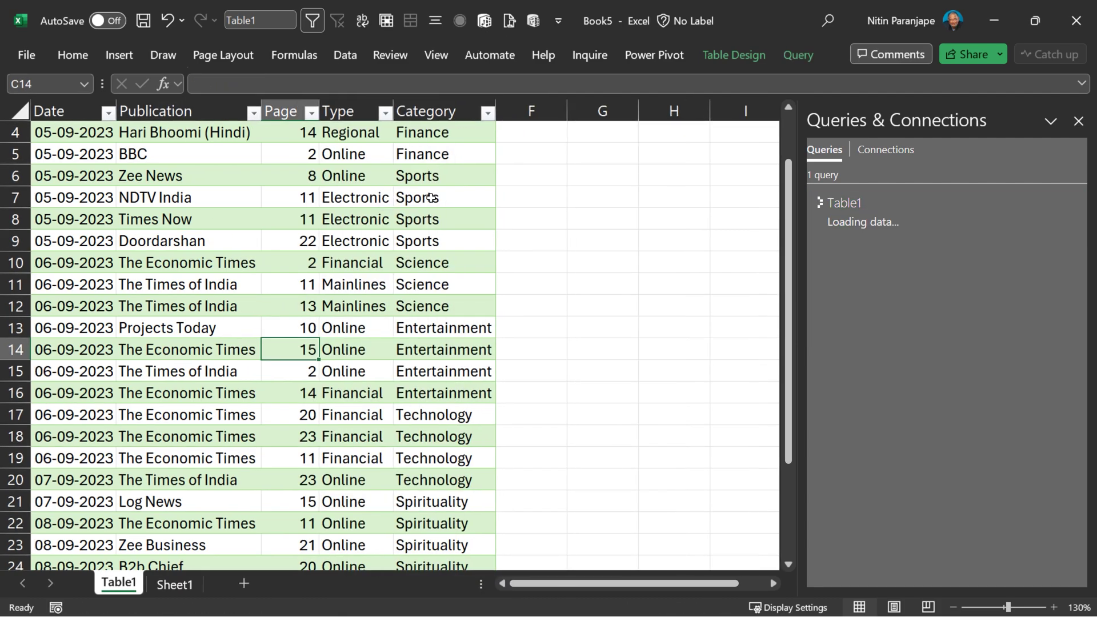
scroll(423, 252, down, 2)
scroll(422, 248, down, 1)
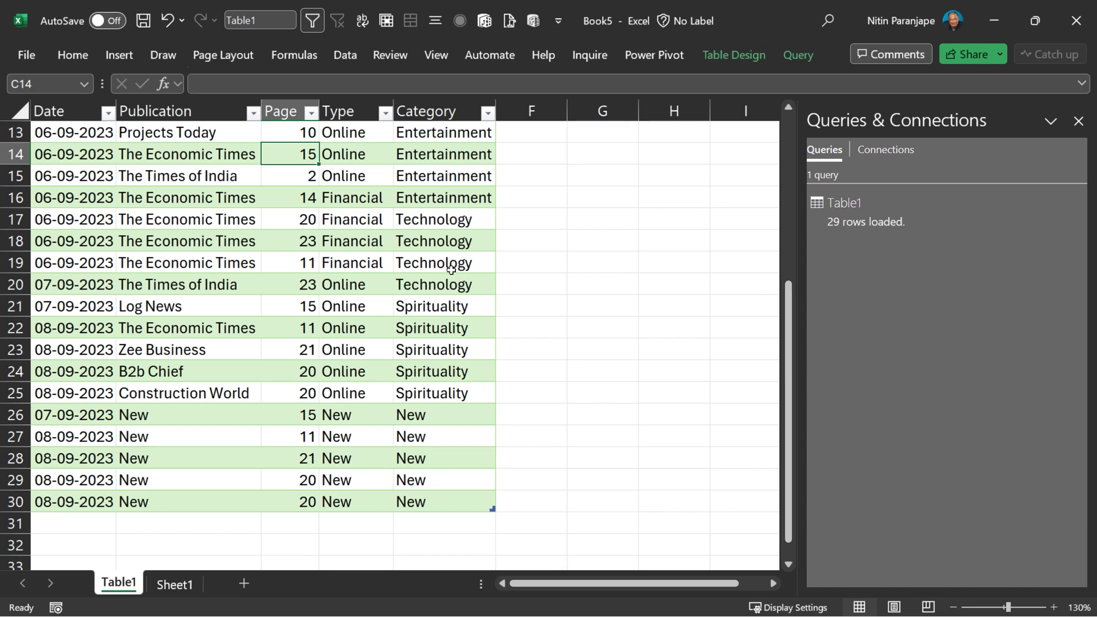